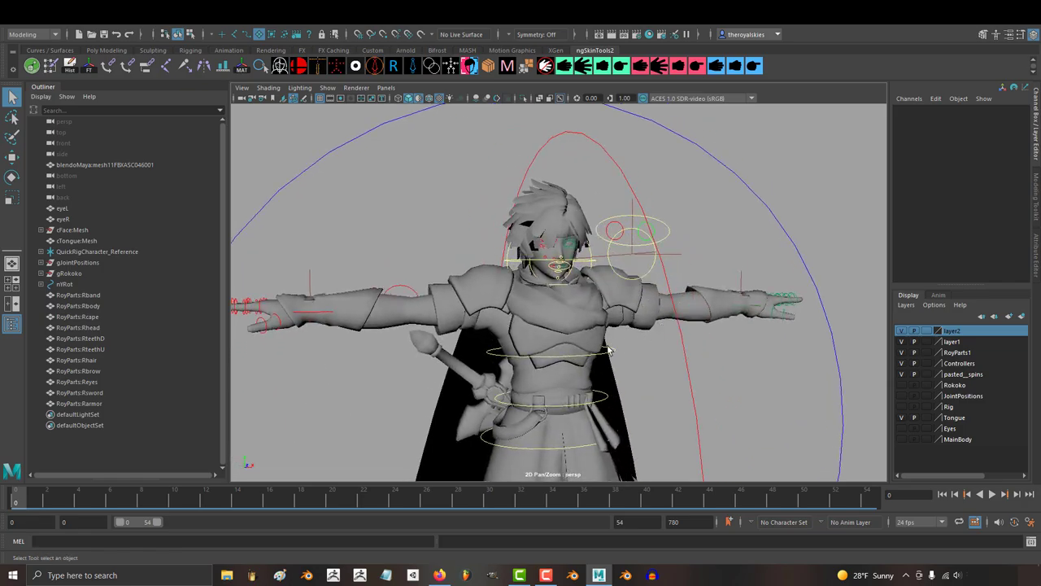
# Orbit around the character's face and display it with its textures.
pyautogui.scroll(3, 790, 338)
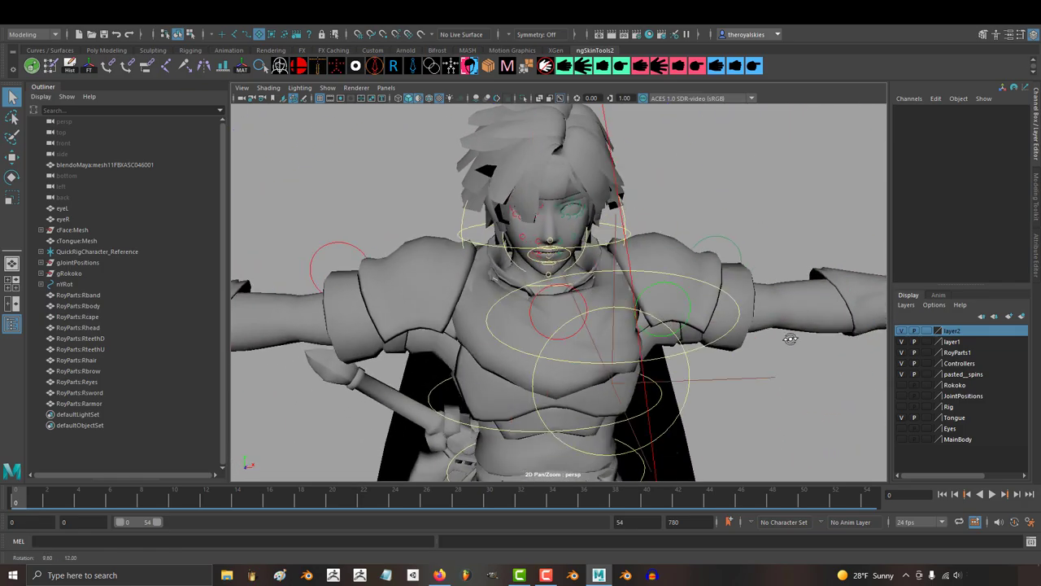
pyautogui.keyDown('alt'); pyautogui.moveTo(790, 339); pyautogui.dragTo(283, 325); pyautogui.keyUp('alt')
pyautogui.click(419, 98)
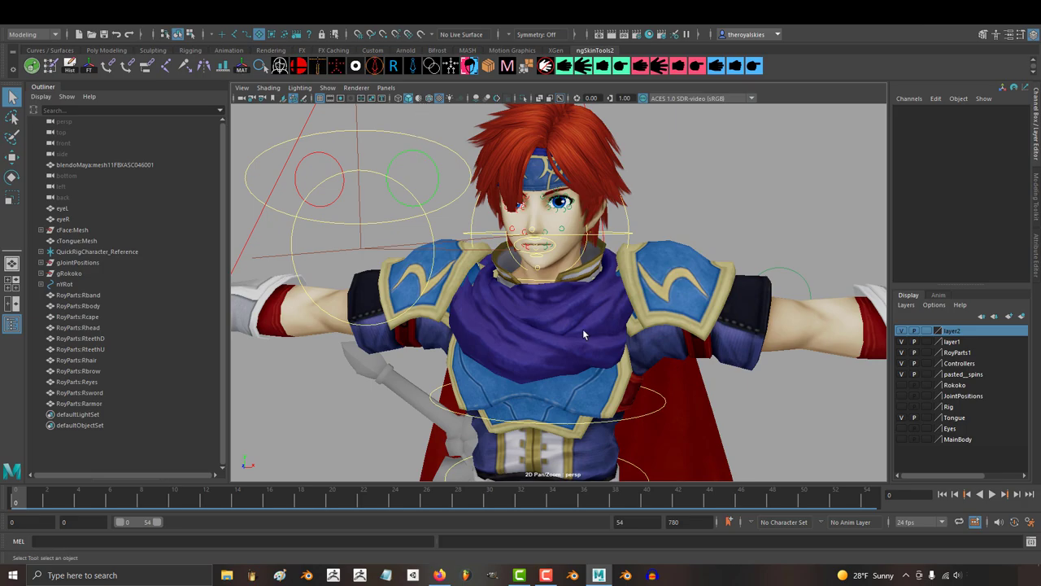
pyautogui.keyDown('alt'); pyautogui.moveTo(584, 334); pyautogui.dragTo(625, 329); pyautogui.keyUp('alt')
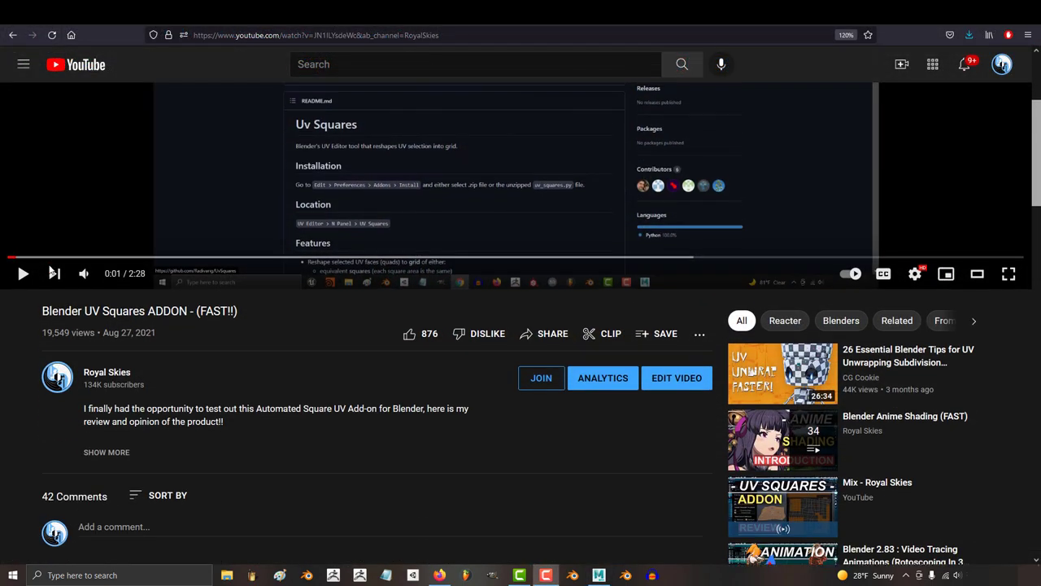
# Scroll down the video page toward the comments section.
pyautogui.scroll(-5, 1, 313)
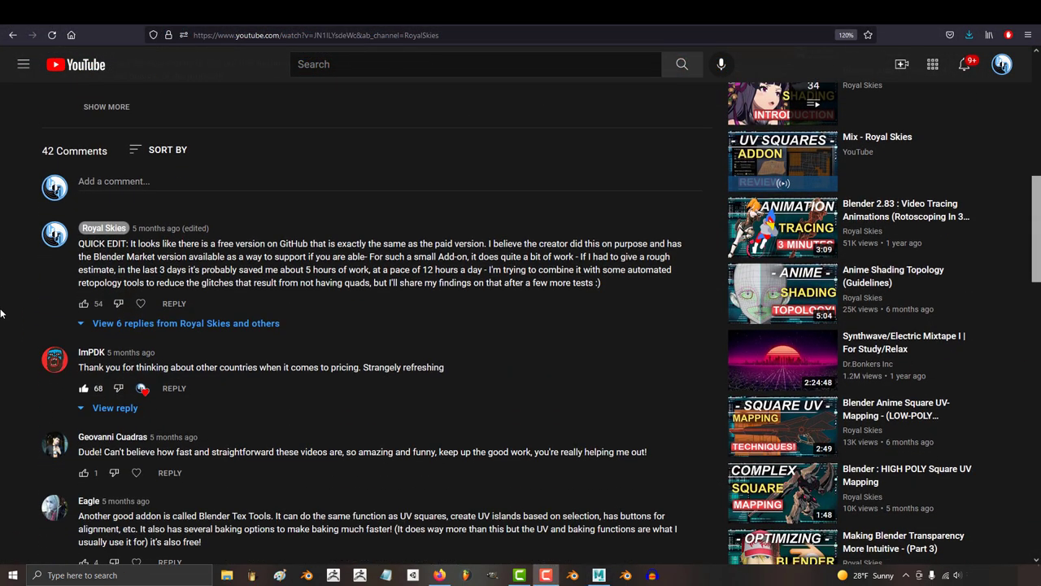
pyautogui.scroll(-1, 2, 313)
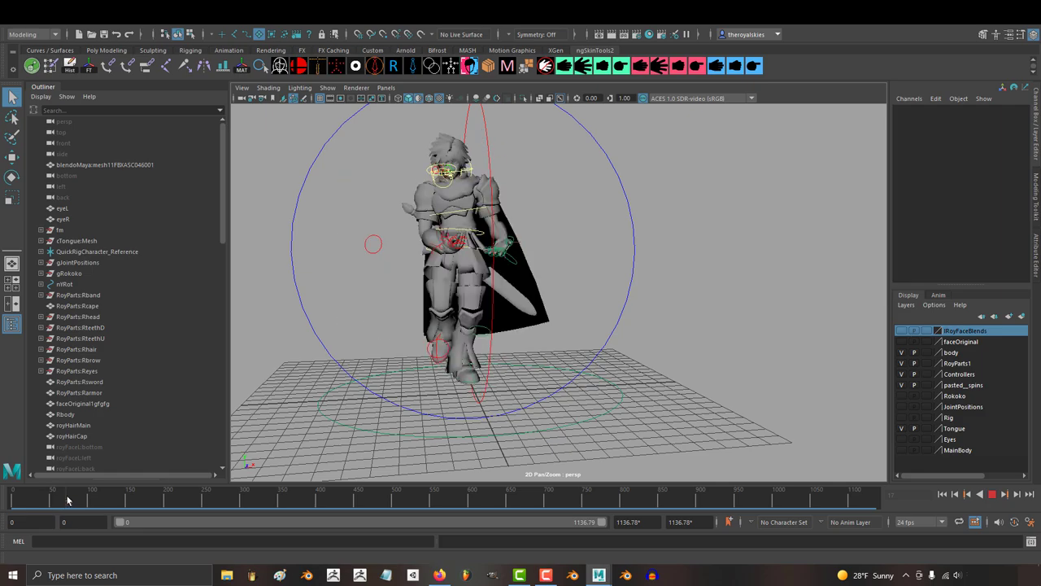
# Scrub the character's animation, deselect the face, and show the generated blendshape head rows.
pyautogui.moveTo(79, 500); pyautogui.dragTo(278, 493)
pyautogui.middleClick(105, 241)
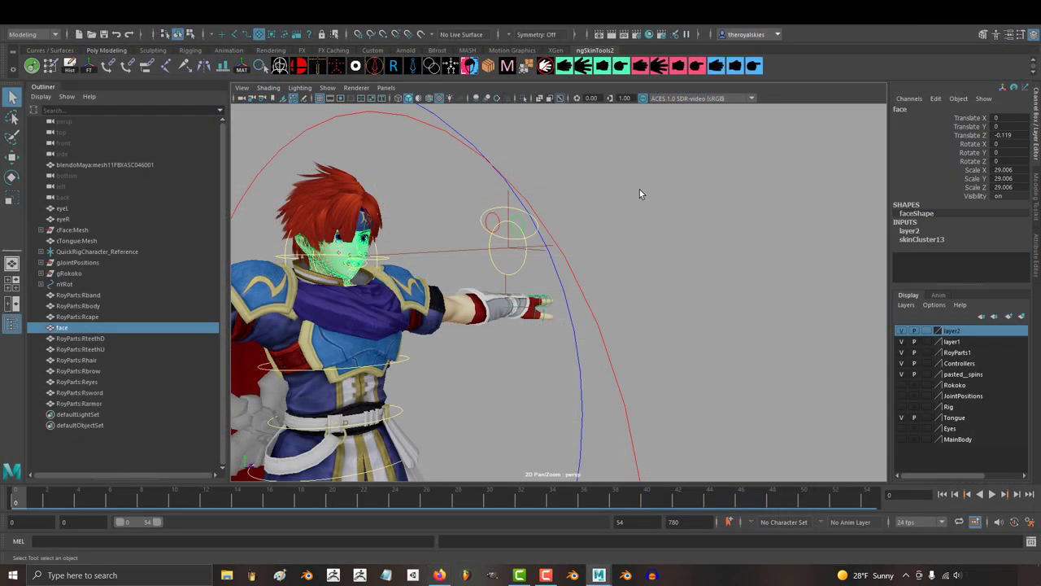
pyautogui.click(639, 194)
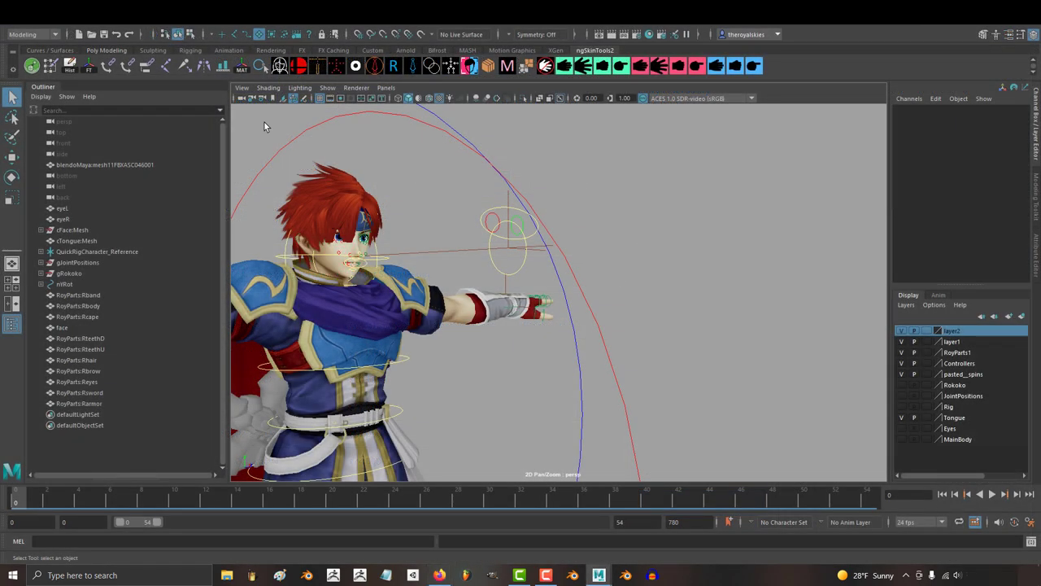
pyautogui.click(279, 65)
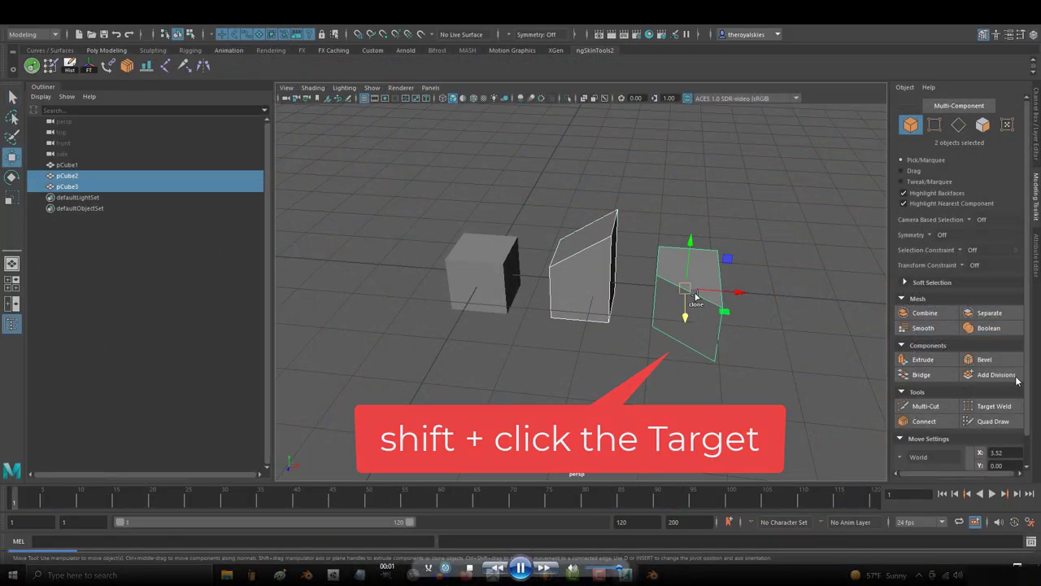
# Create blendShape1 from the selected cubes with Deform > Blend Shape.
pyautogui.keyDown('shift'); pyautogui.click(480, 273); pyautogui.keyUp('shift')
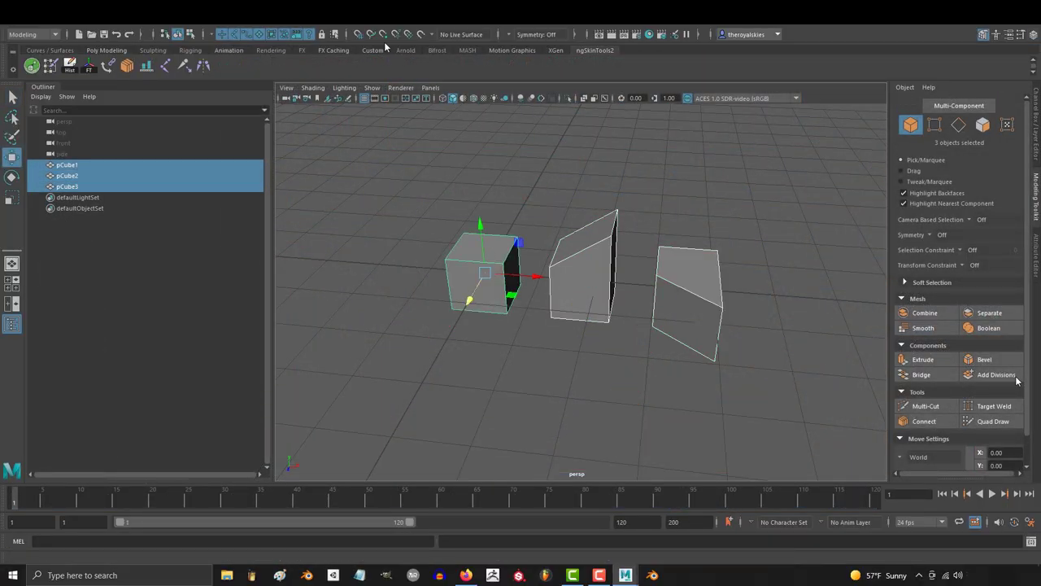
pyautogui.click(431, 31)
pyautogui.click(536, 37)
pyautogui.click(758, 367)
# Set the pCube3 target weight to about 0.436 in the Shape Editor.
pyautogui.click(159, 18)
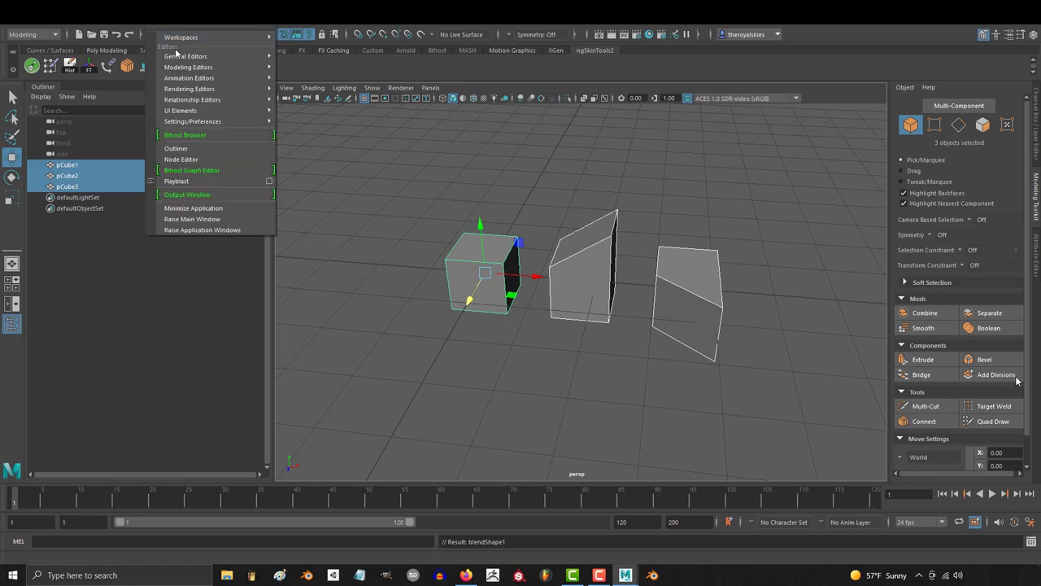
pyautogui.moveTo(186, 70)
pyautogui.click(326, 167)
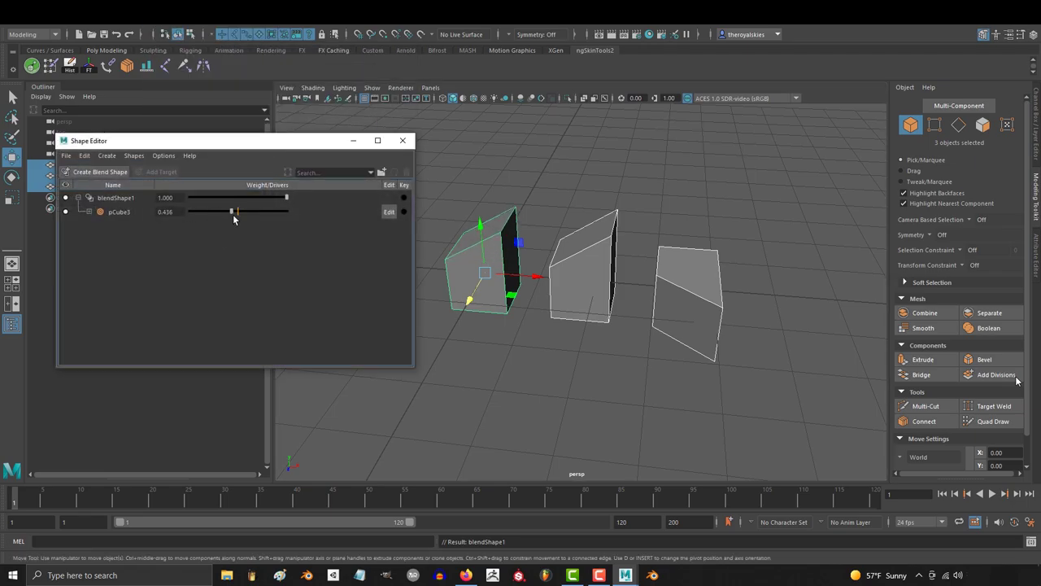
pyautogui.moveTo(238, 214); pyautogui.dragTo(269, 214)
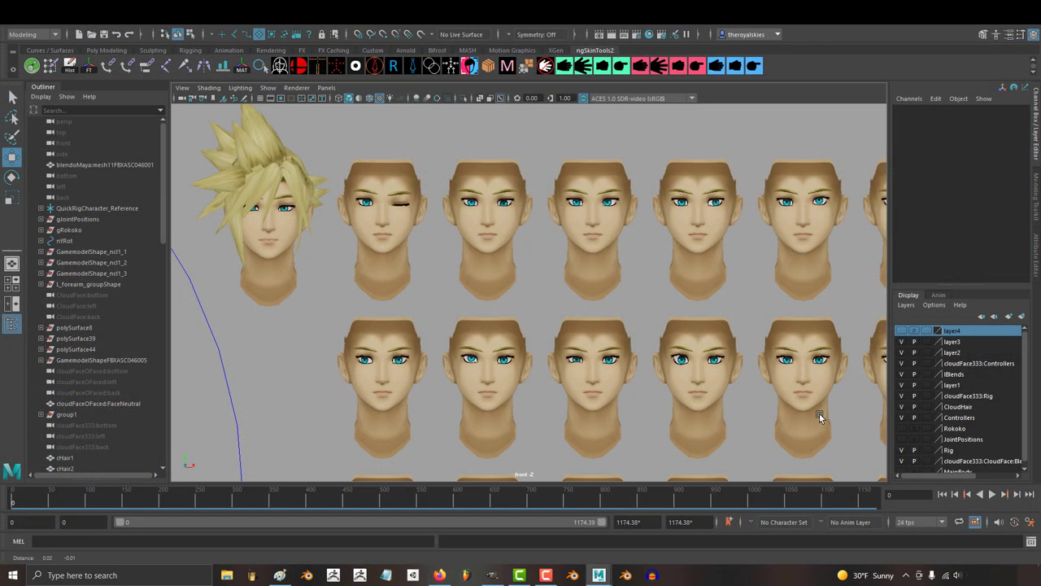
pyautogui.keyDown('alt'); pyautogui.moveTo(819, 412); pyautogui.dragTo(331, 398, button='middle'); pyautogui.keyUp('alt')
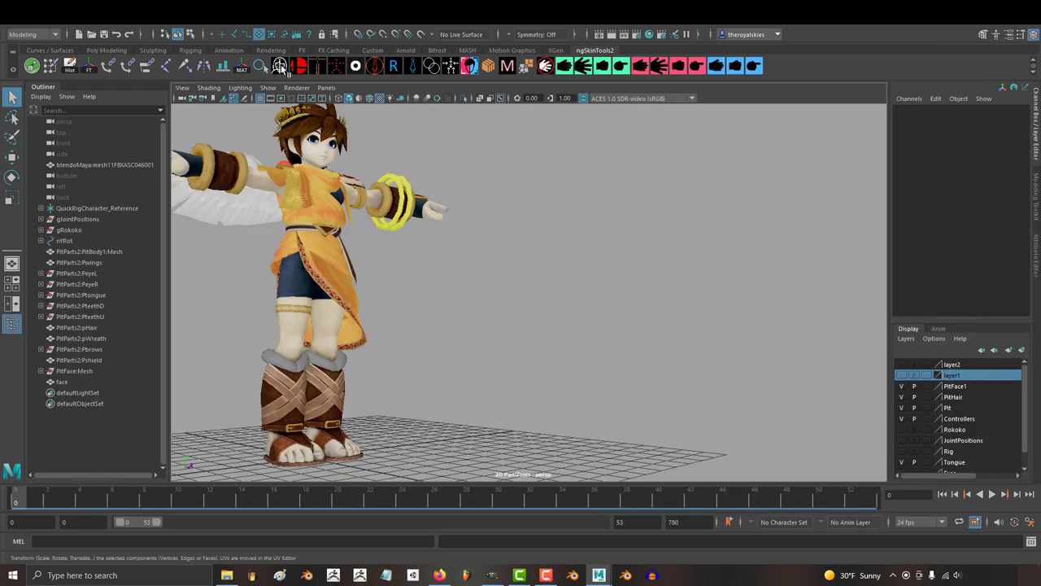
# Generate rows of duplicated Pit heads and turn the view so they face front.
pyautogui.click(279, 66)
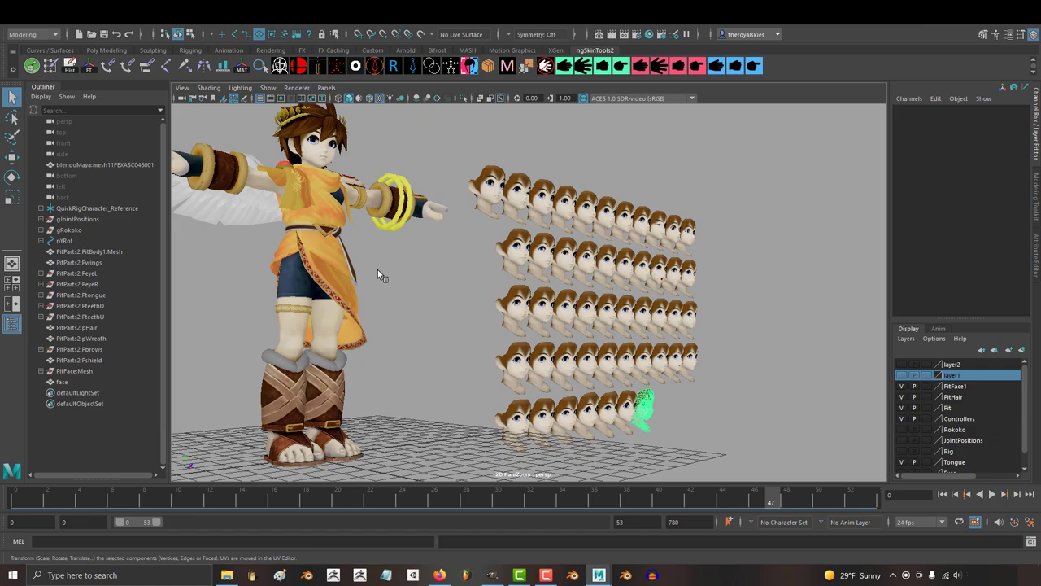
pyautogui.scroll(5, 477, 250)
pyautogui.keyDown('alt'); pyautogui.moveTo(476, 250); pyautogui.dragTo(412, 271); pyautogui.keyUp('alt')
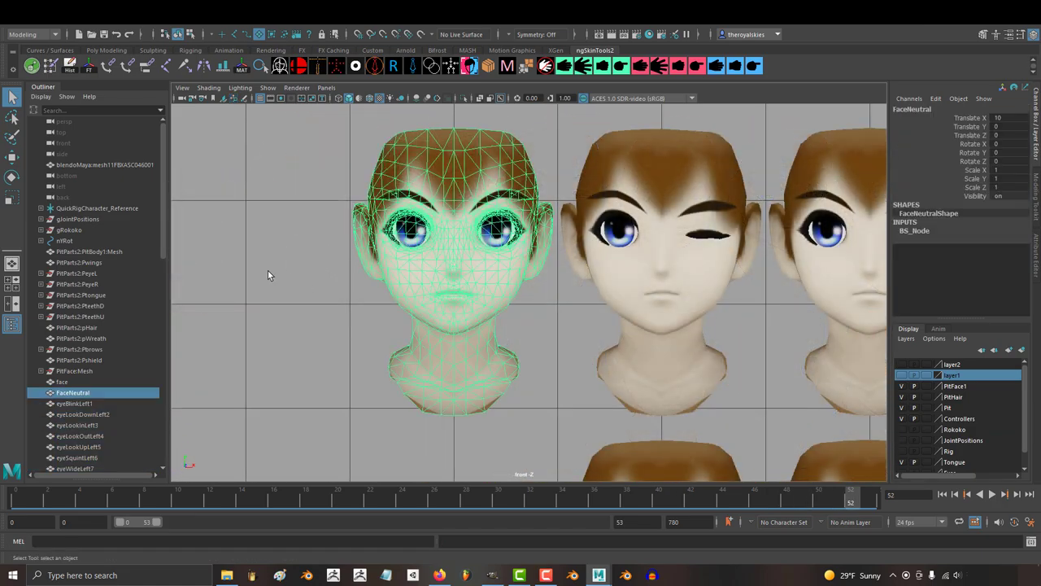
# Test the eyeBlinkLeft and eyeLookDownLeft weights in the Shape Editor.
pyautogui.click(163, 16)
pyautogui.moveTo(189, 77)
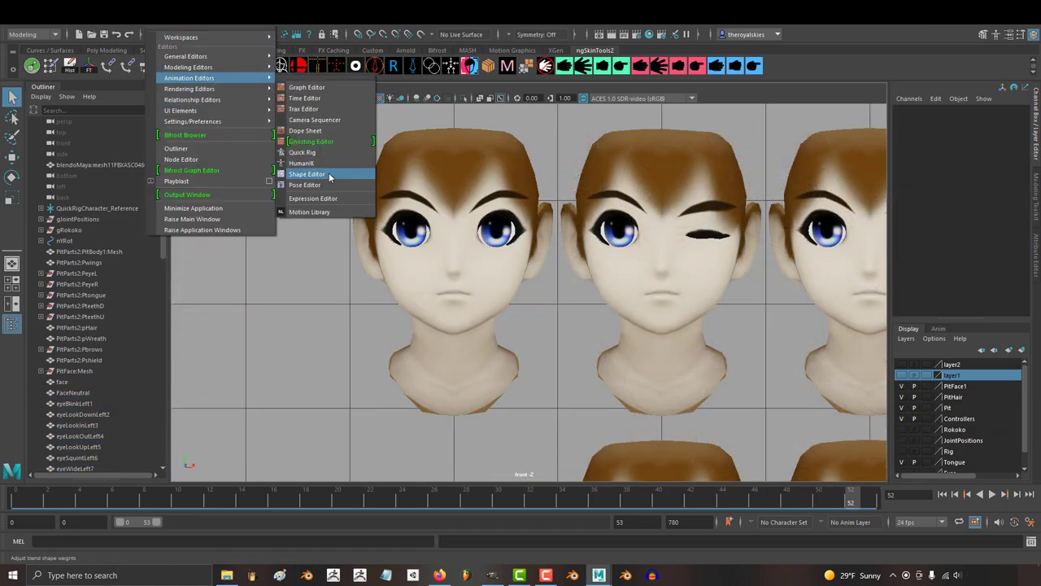
pyautogui.click(328, 173)
pyautogui.moveTo(715, 131)
pyautogui.mouseDown()
pyautogui.moveTo(781, 132)
pyautogui.moveTo(708, 130)
pyautogui.mouseUp()
pyautogui.click(788, 144)
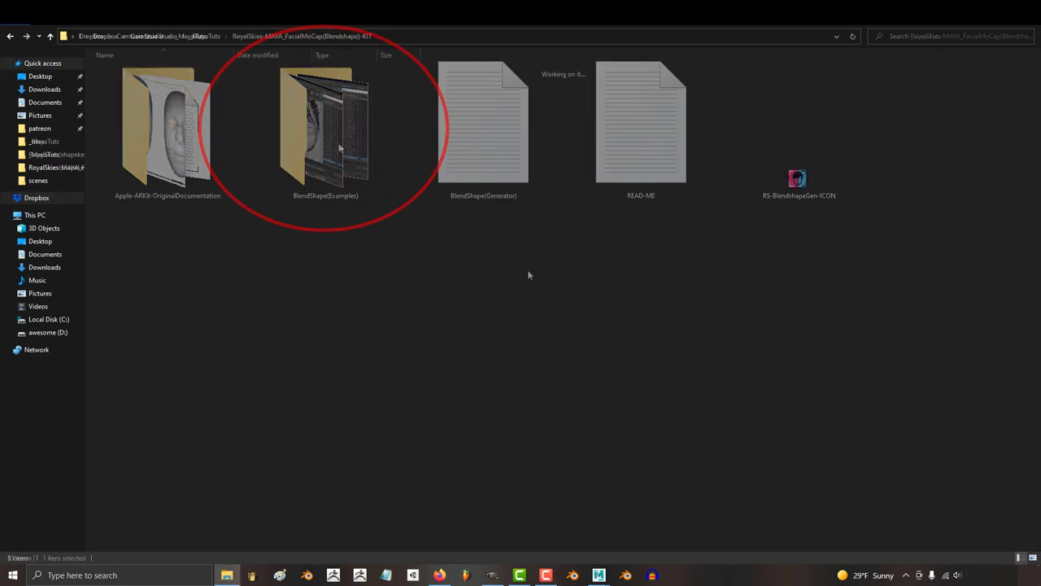
# View the BlendShape(Generator) script full-screen, then select the RS-BlendshapeGen-ICON image.
pyautogui.doubleClick(481, 137)
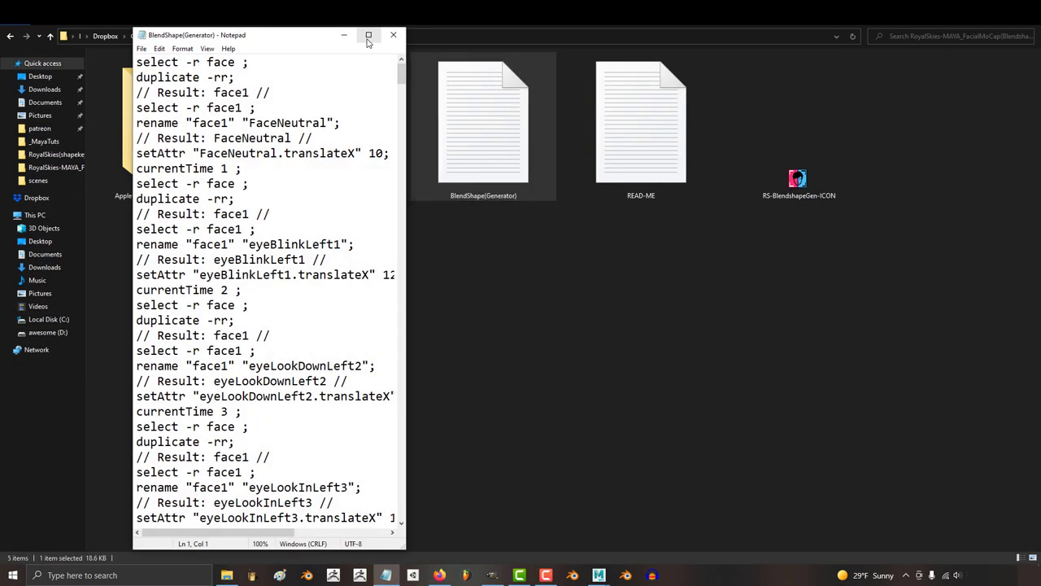
pyautogui.doubleClick(366, 37)
pyautogui.moveTo(1038, 57); pyautogui.dragTo(1038, 90)
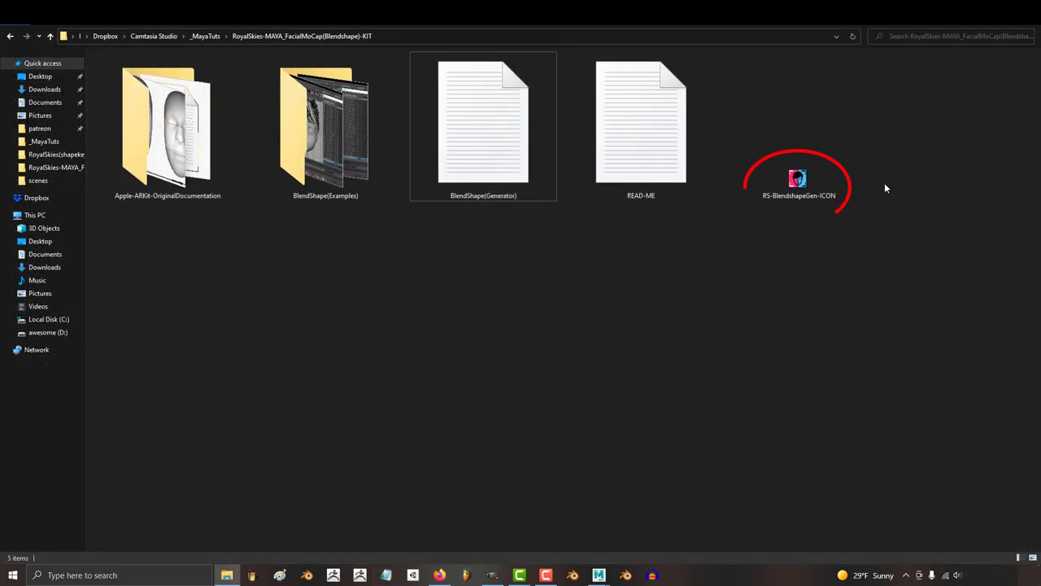
pyautogui.click(797, 180)
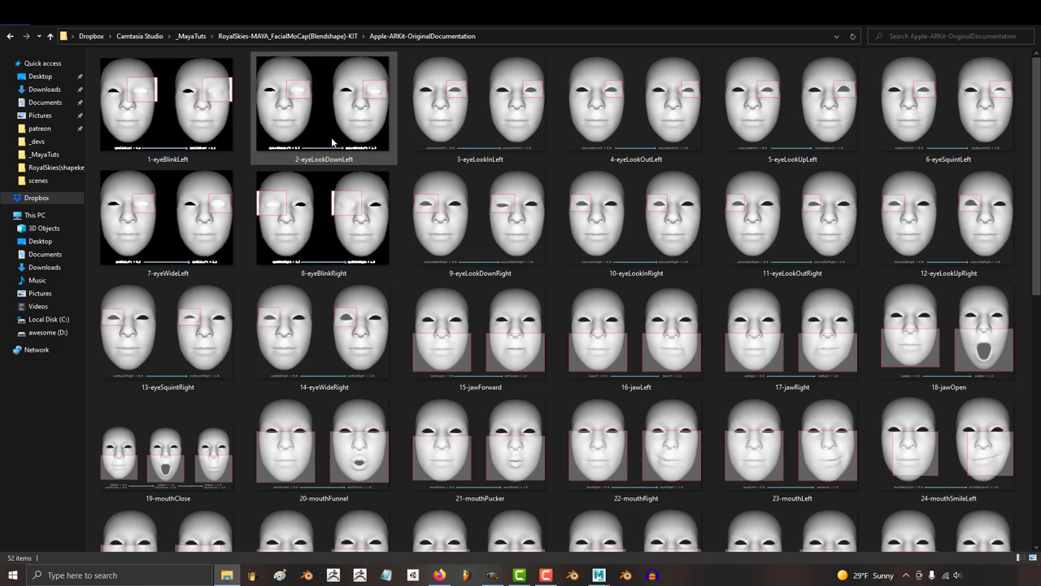
# Page through the ARKit reference images to the jawOpen and mouthClose comparison.
pyautogui.doubleClick(166, 106)
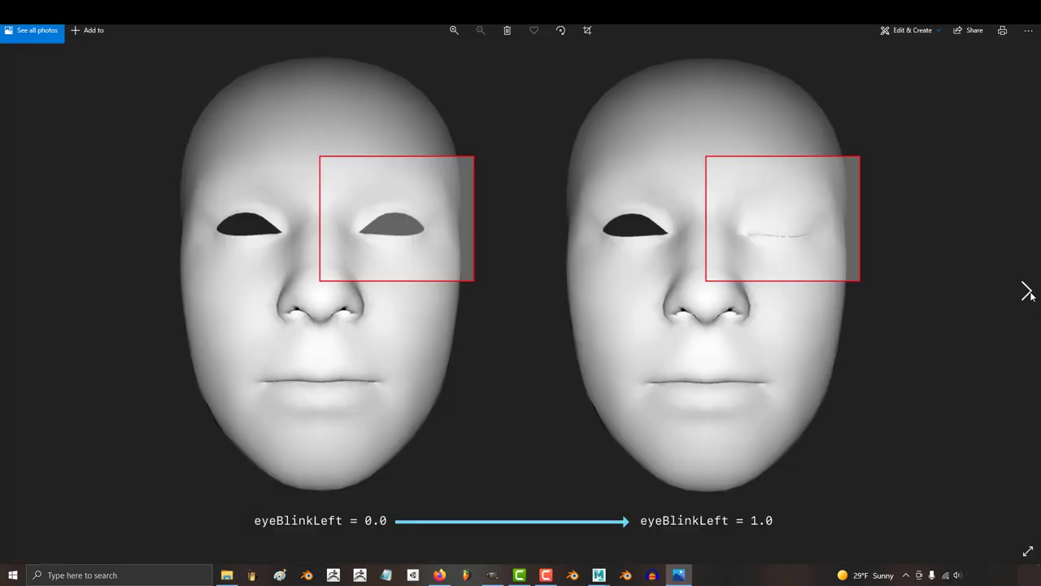
pyautogui.click(1027, 291)
pyautogui.click(1026, 291)
pyautogui.click(1027, 291)
pyautogui.click(1027, 291)
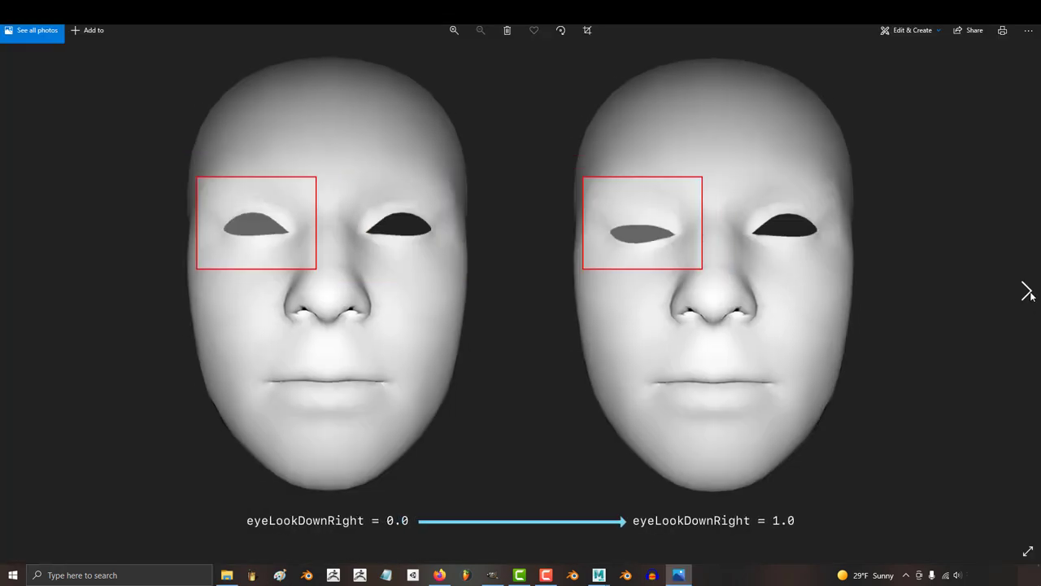
pyautogui.click(1026, 291)
pyautogui.click(1027, 292)
pyautogui.click(1026, 291)
pyautogui.click(1027, 291)
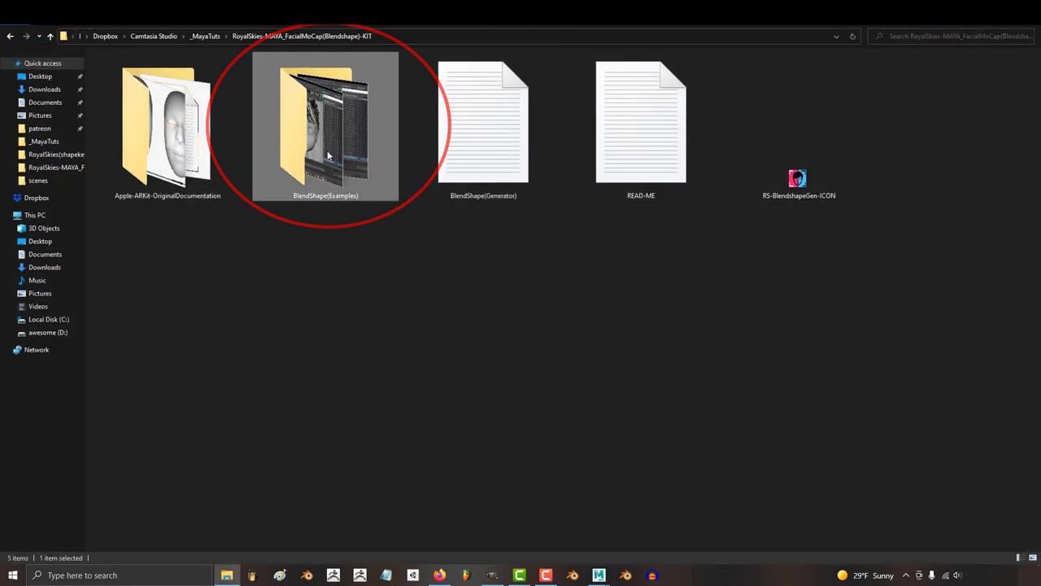
# Open BlendShape(Examples), scroll through the clips, and play 37-mouthPressRight.
pyautogui.doubleClick(328, 155)
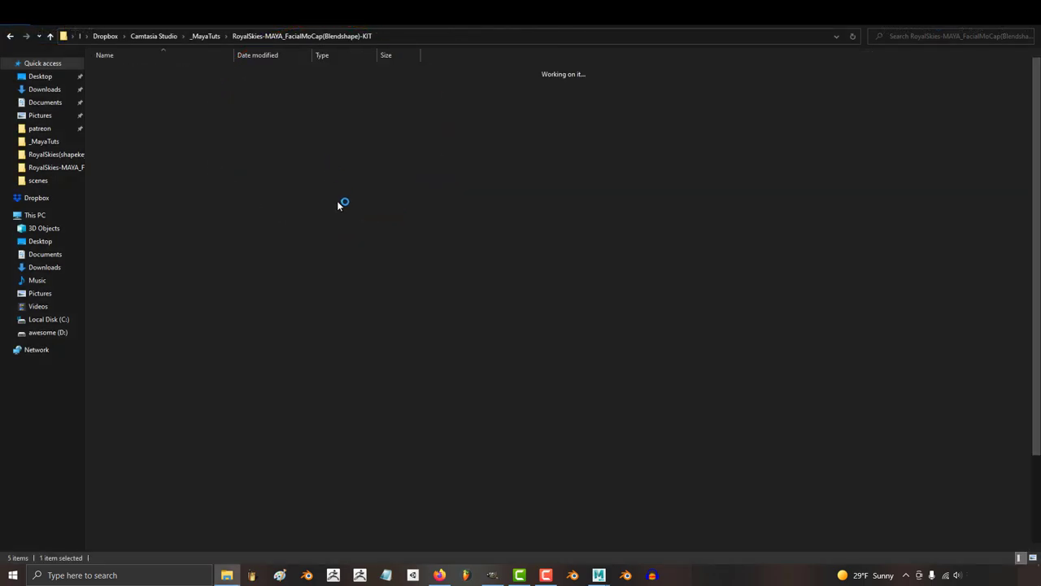
pyautogui.scroll(-5, 1037, 130)
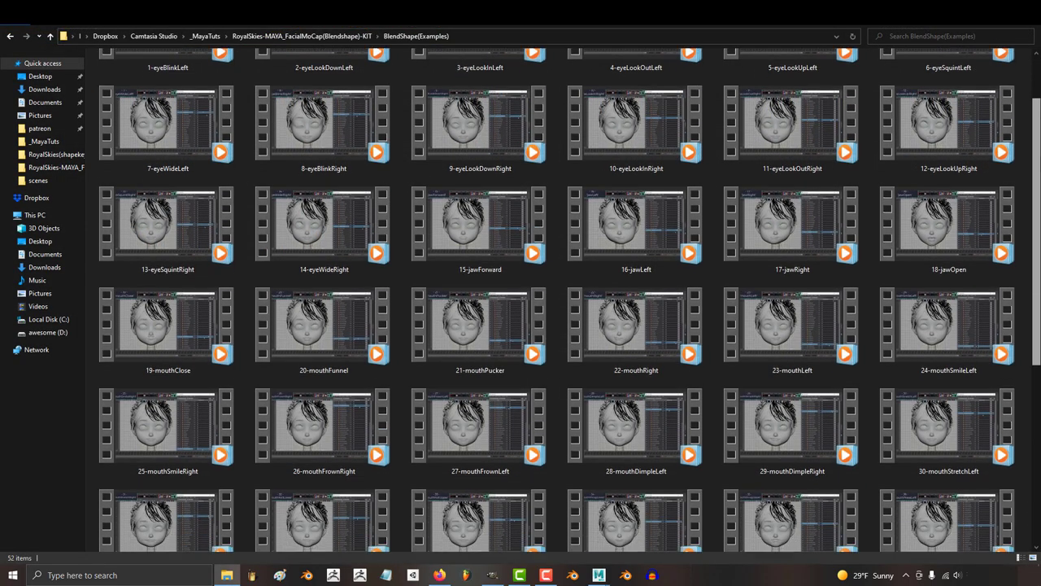
pyautogui.scroll(-1, 569, 300)
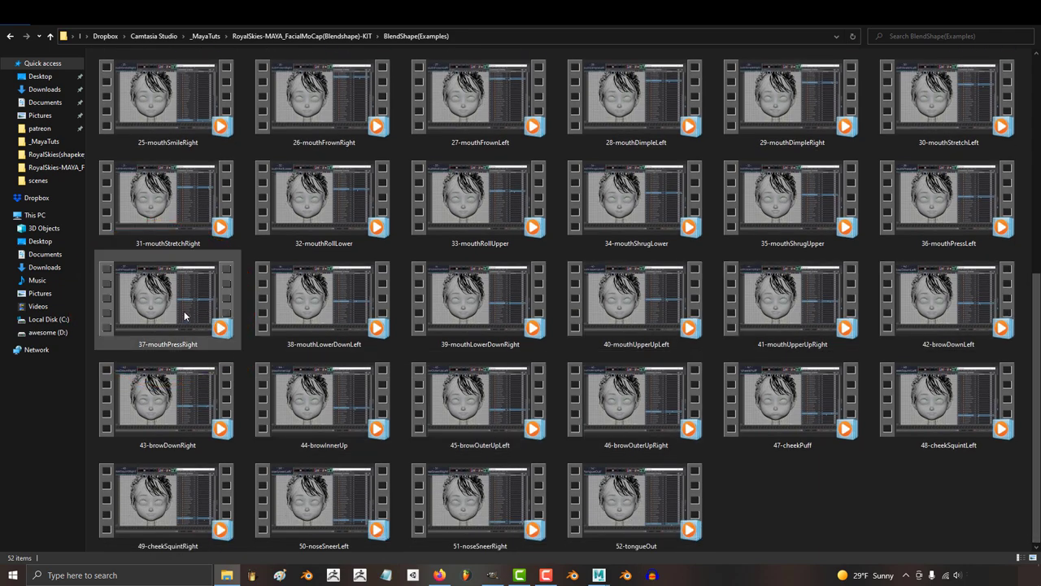
pyautogui.click(196, 299)
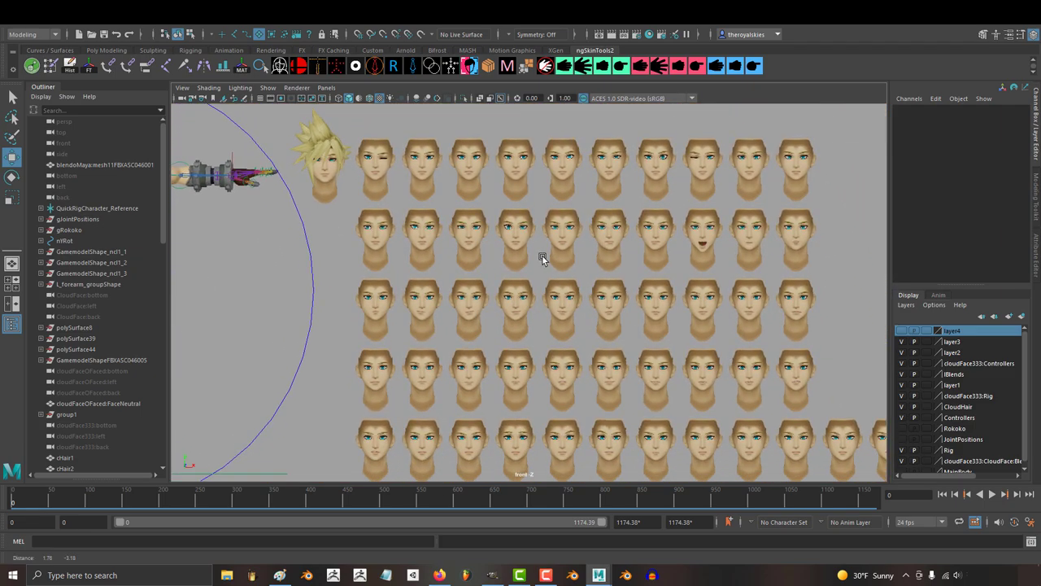
# Skip ahead to a later part of the tutorial video.
pyautogui.click(559, 549)
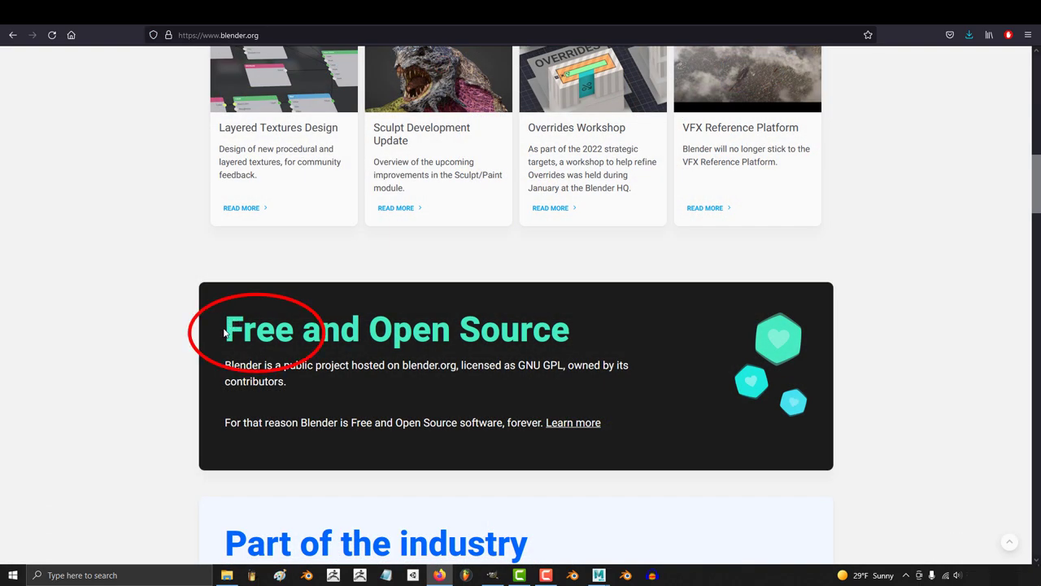
# Highlight the 'Free' text in the Standard Use License box.
pyautogui.moveTo(224, 334); pyautogui.dragTo(616, 350)
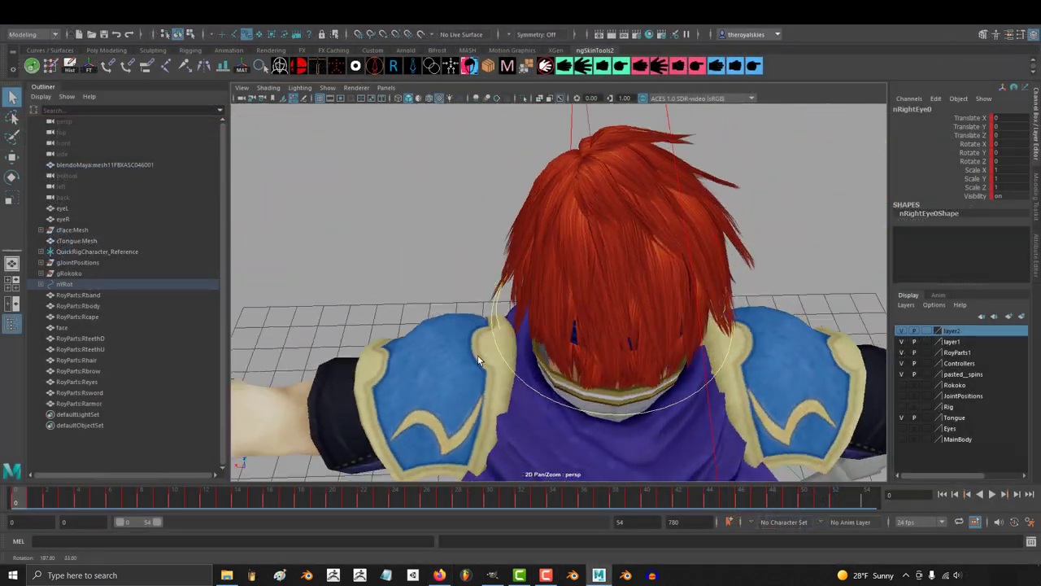
# Combine the head, teeth, brow, eyes and tongue into one mesh named 'face'.
pyautogui.keyDown('alt'); pyautogui.moveTo(478, 354); pyautogui.dragTo(449, 317); pyautogui.keyUp('alt')
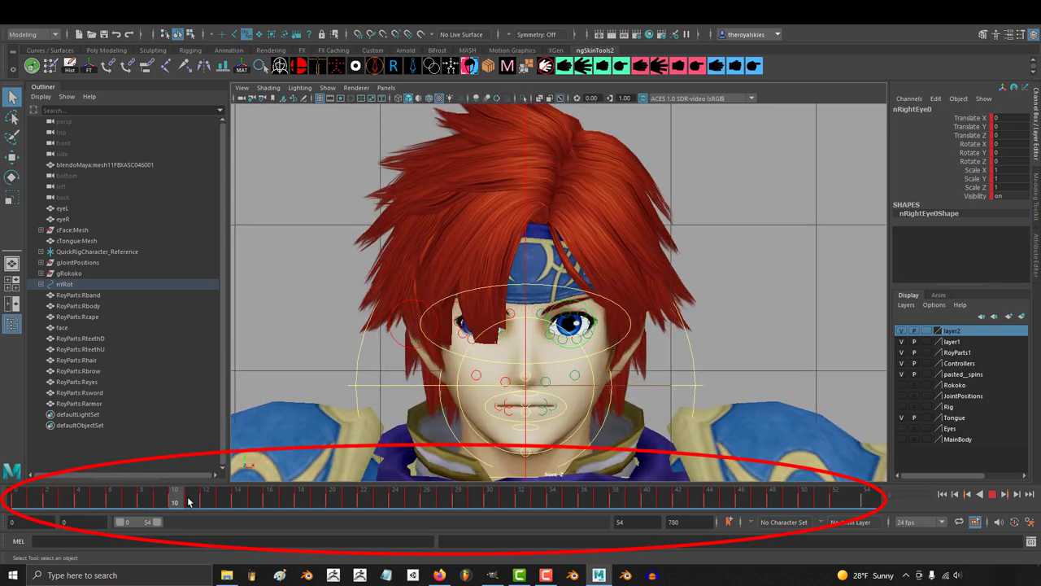
pyautogui.moveTo(188, 501); pyautogui.dragTo(353, 496)
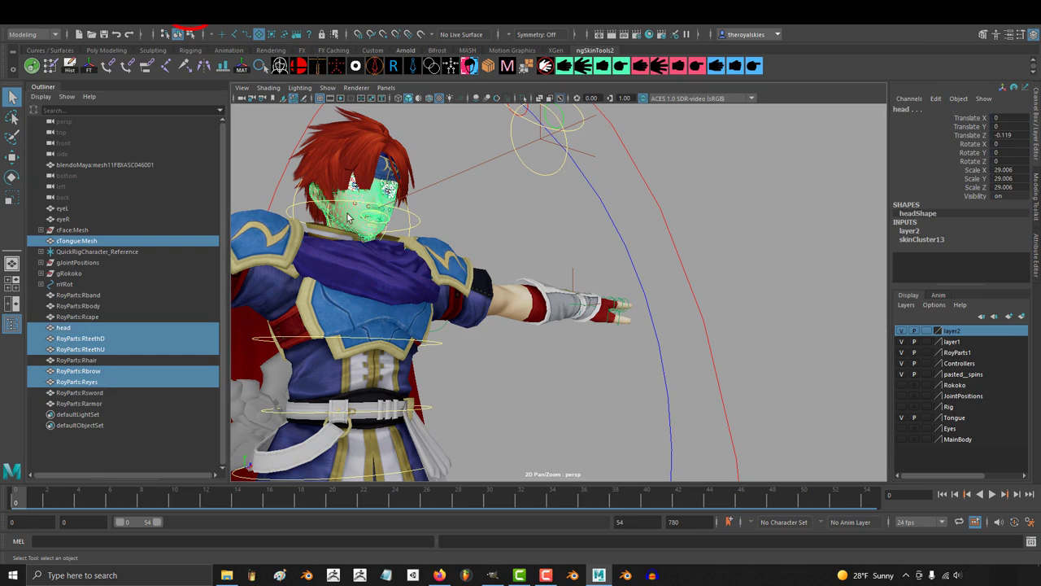
pyautogui.click(215, 43)
pyautogui.doubleClick(105, 415)
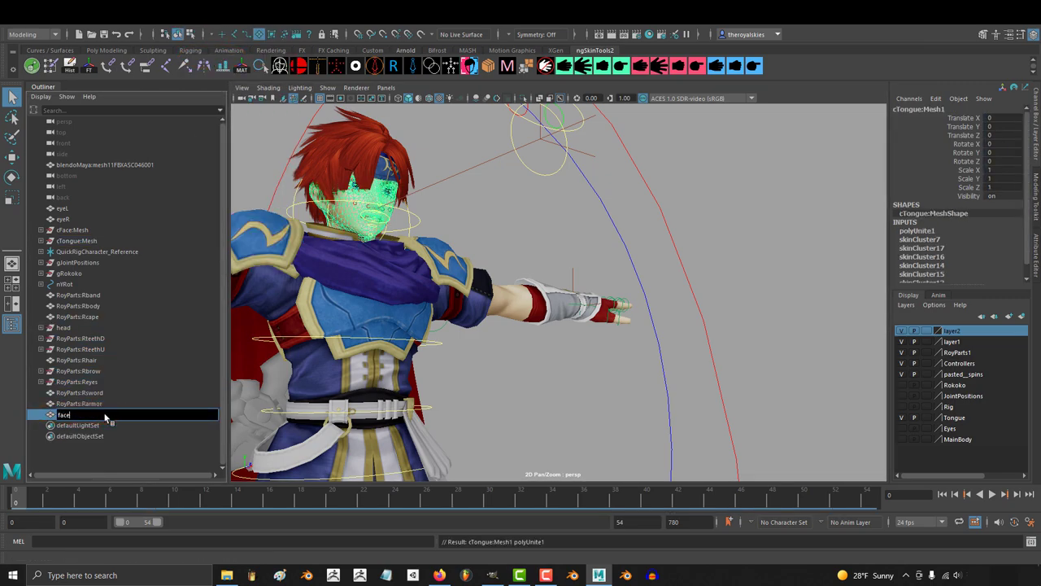
pyautogui.press('Return')
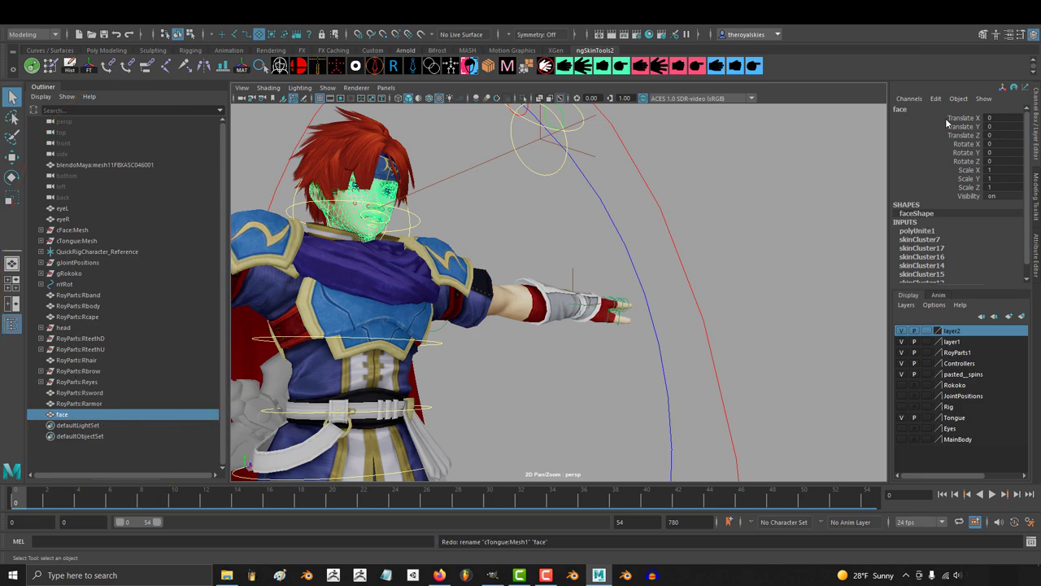
# Unlock the translate, rotate and scale channels of the face mesh.
pyautogui.moveTo(948, 119); pyautogui.dragTo(960, 187)
pyautogui.rightClick(960, 187)
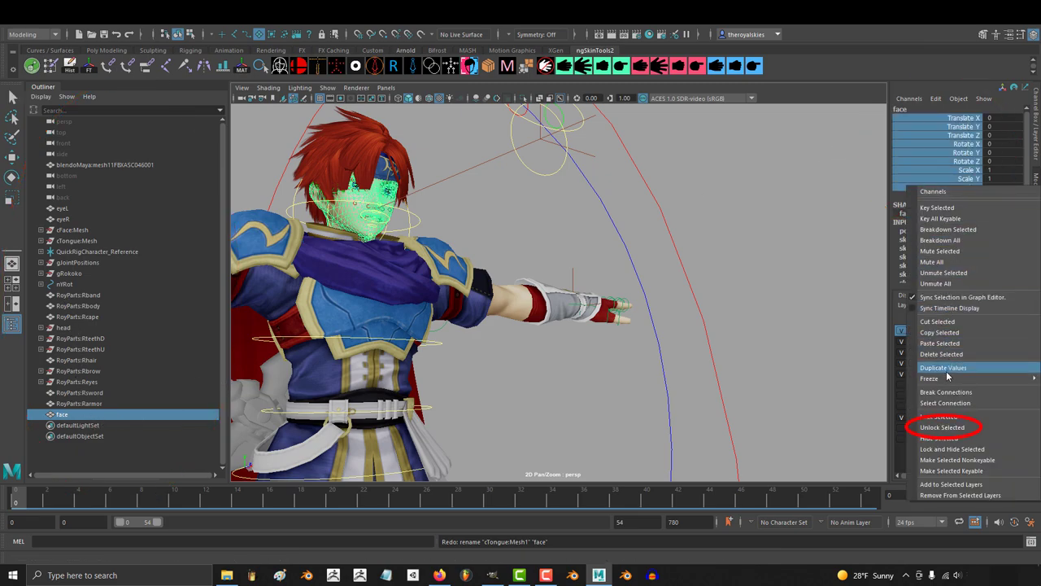
pyautogui.click(942, 427)
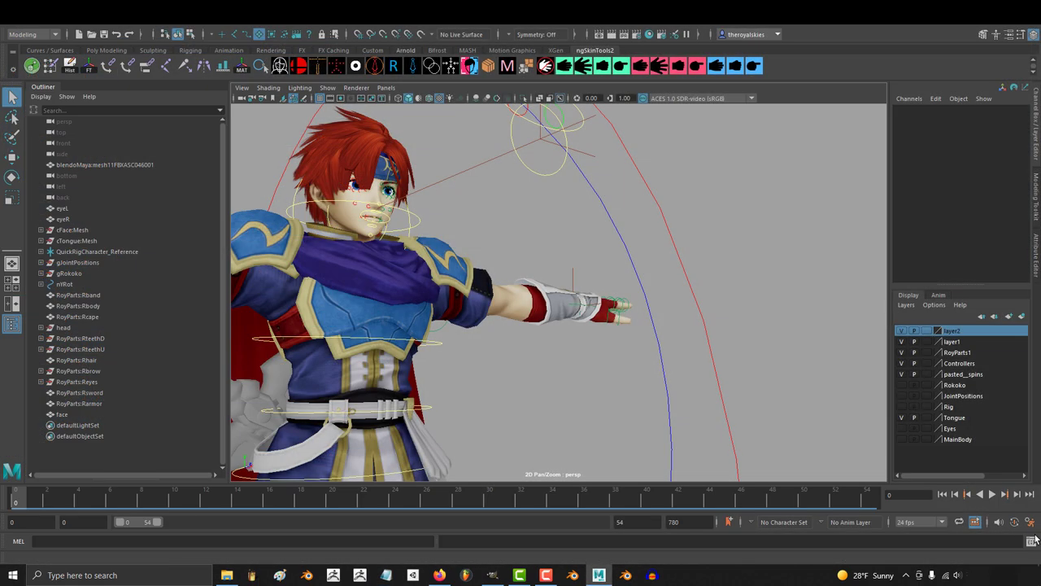
# Paste and execute the blendshape generator MEL script in the Script Editor.
pyautogui.click(1032, 540)
pyautogui.hotkey('ctrl', 'v')
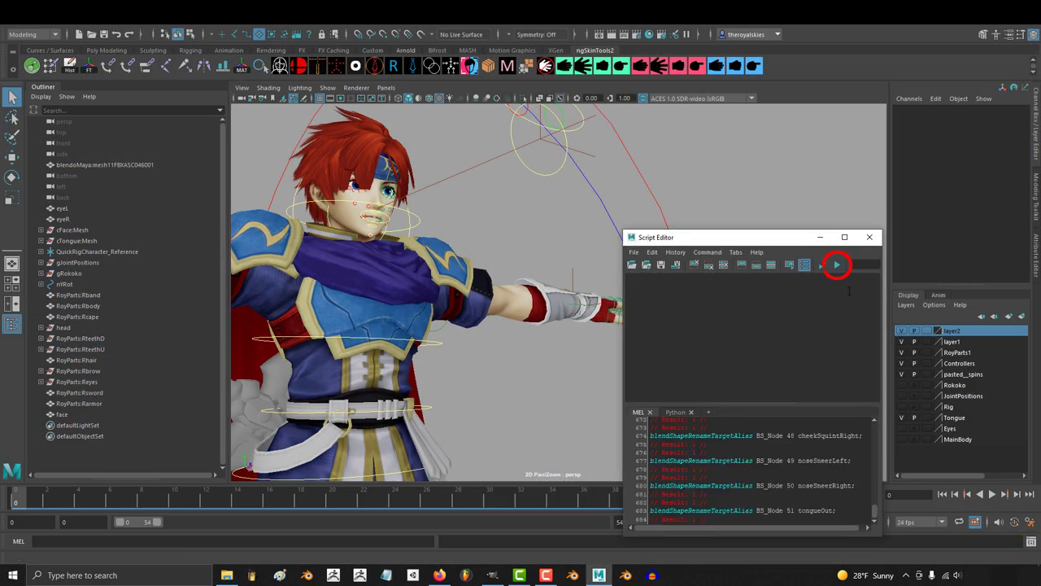
pyautogui.click(838, 267)
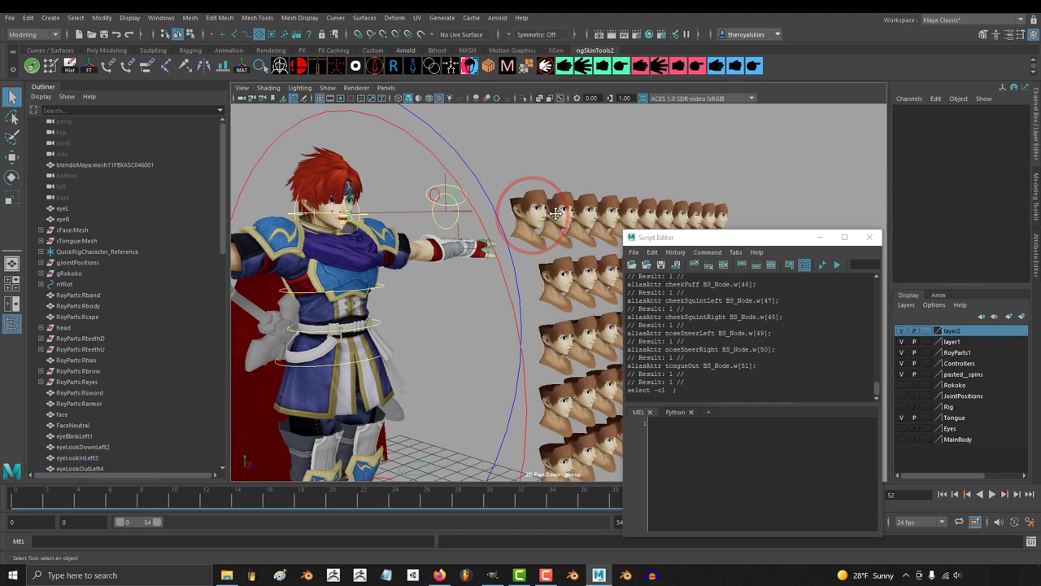
# Frame the FaceNeutral head in the viewport and head toward the Shape Editor.
pyautogui.scroll(-3, 556, 213)
pyautogui.click(73, 425)
pyautogui.press('f')
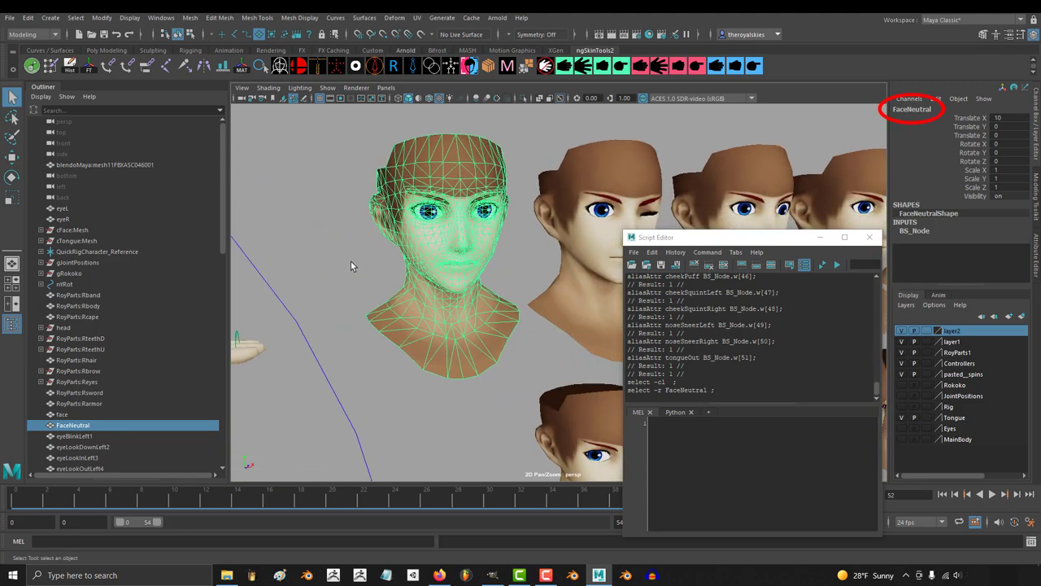
pyautogui.click(317, 163)
pyautogui.click(445, 170)
pyautogui.click(317, 163)
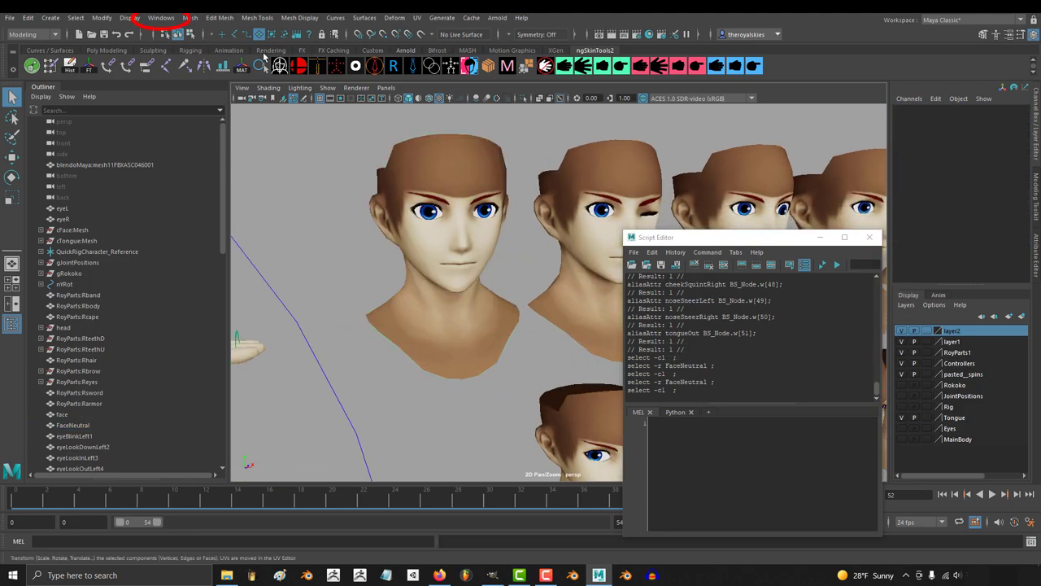
pyautogui.click(160, 17)
# In the Shape Editor, try the eyeBlinkRight, jawLeft and jawOpen weights, undo them to zero, and close it.
pyautogui.moveTo(189, 78)
pyautogui.click(308, 165)
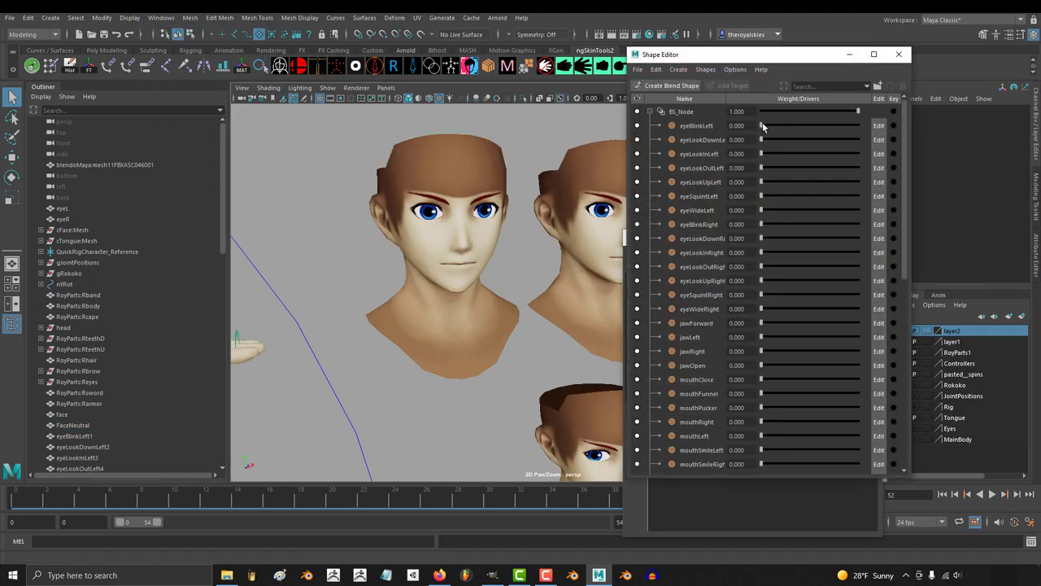
pyautogui.moveTo(762, 219); pyautogui.dragTo(802, 222)
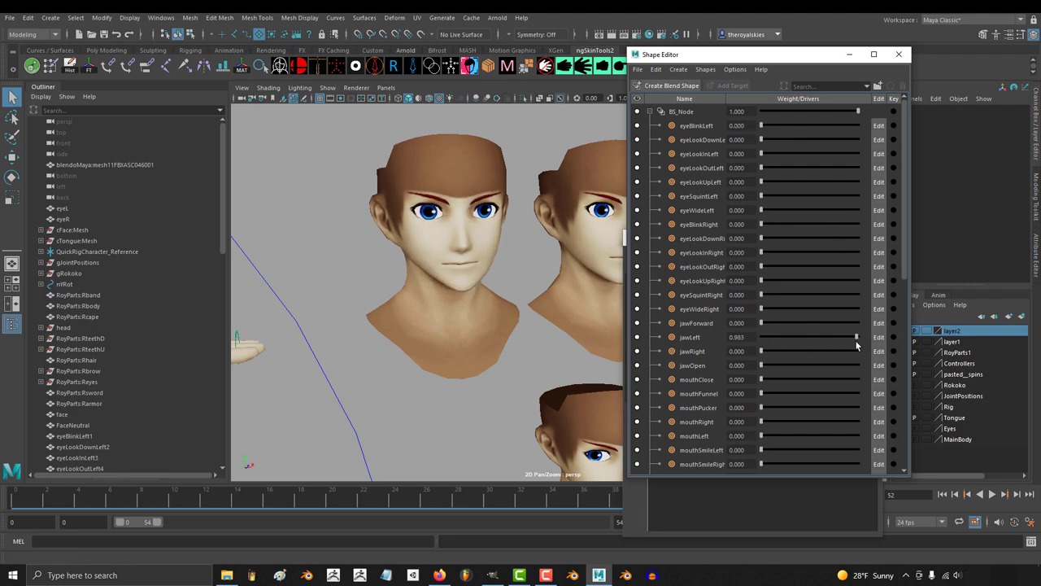
pyautogui.hotkey('ctrl', 'z')
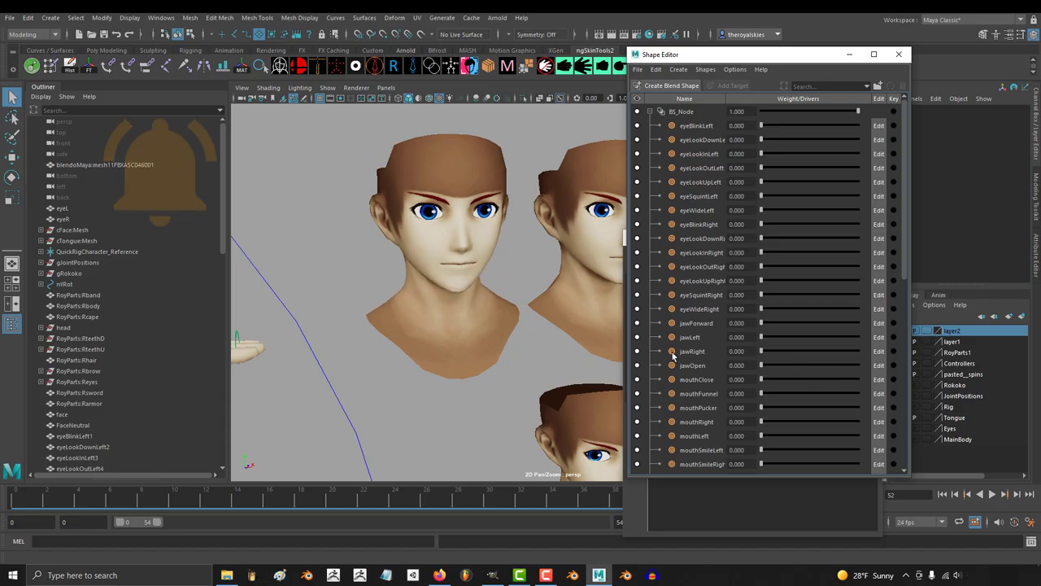
pyautogui.click(897, 55)
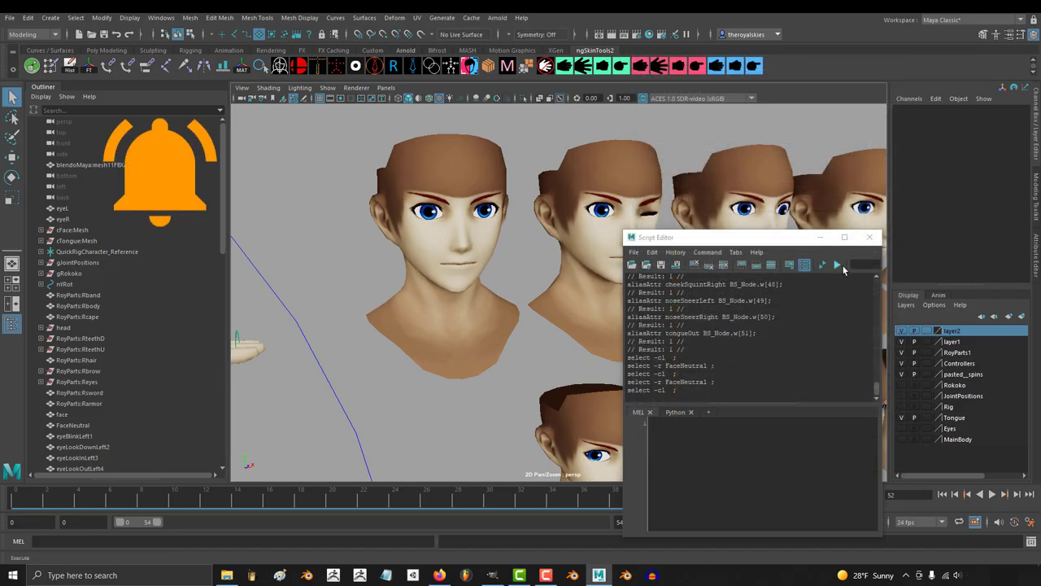